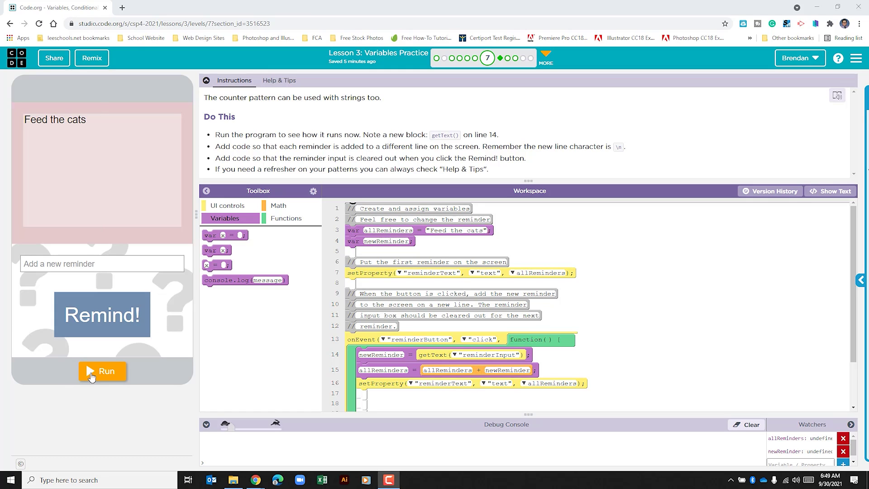
Test-run the reminder app at faster speed with one reminder, then briefly view the code as text.
left_click(93, 373)
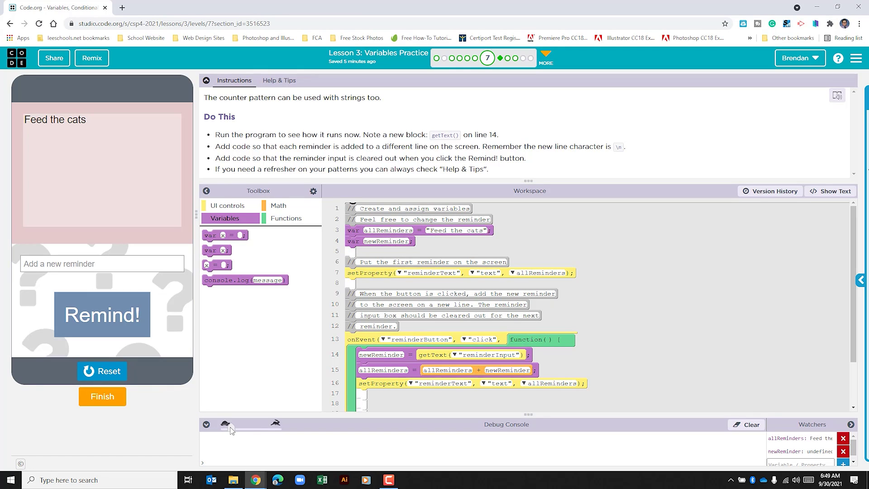
left_click_drag(231, 429, 257, 429)
left_click(109, 263)
type("Fe")
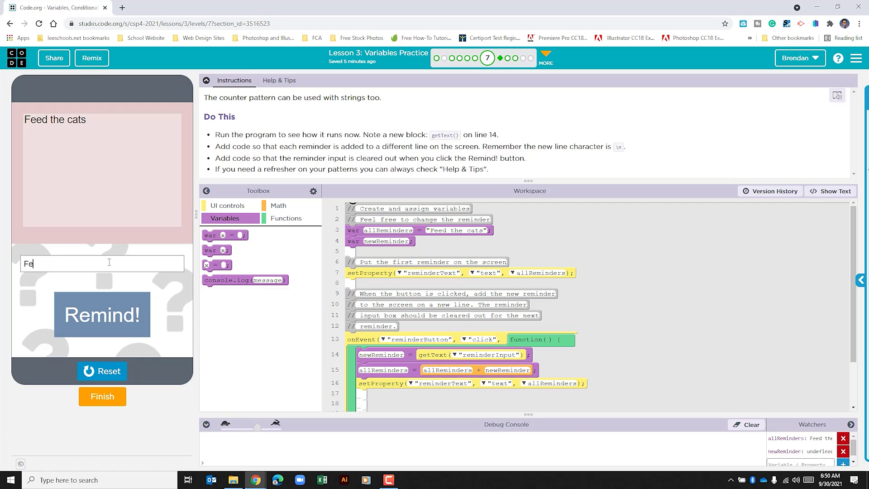
type("ed the dogs")
left_click(113, 312)
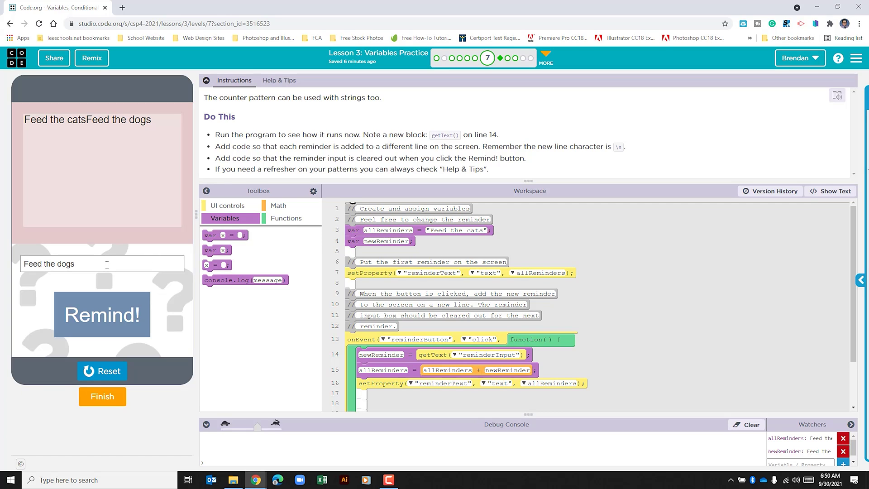
left_click(102, 371)
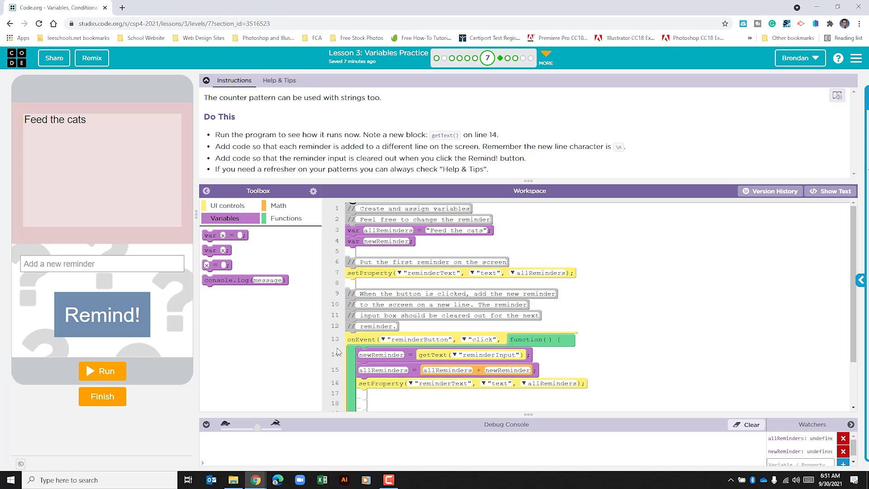
scroll(402, 349, "down", 3)
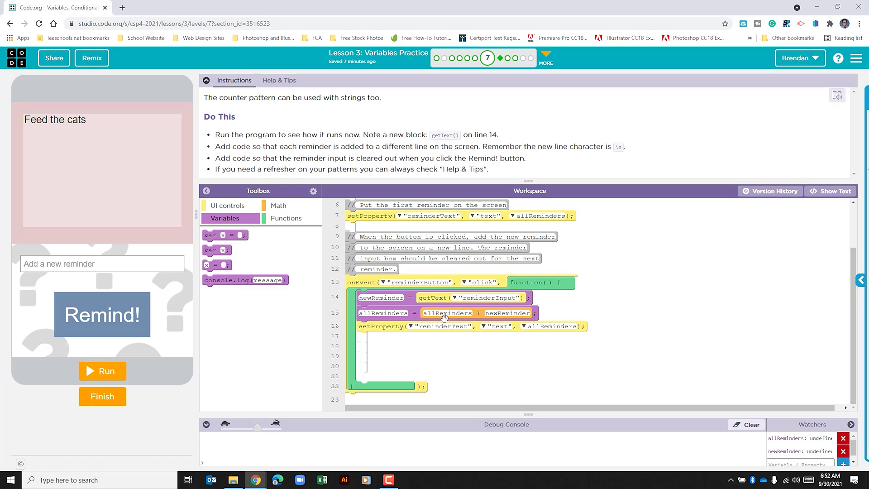
left_click(835, 191)
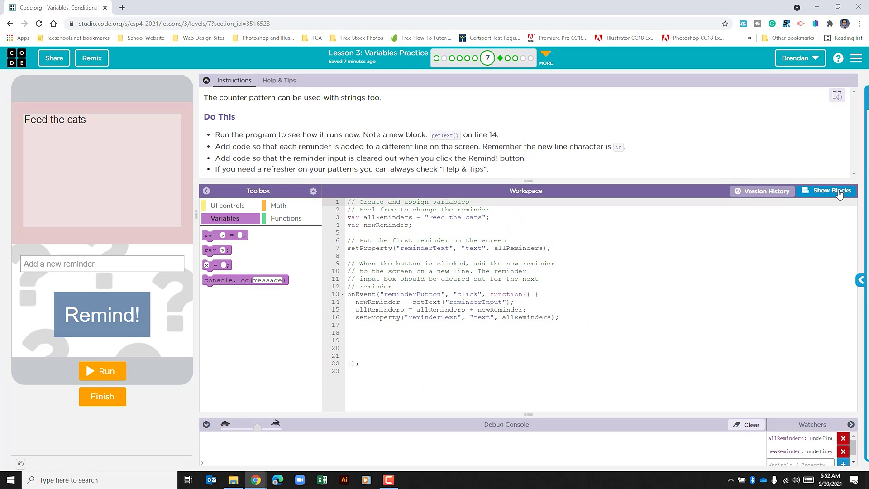
left_click(832, 191)
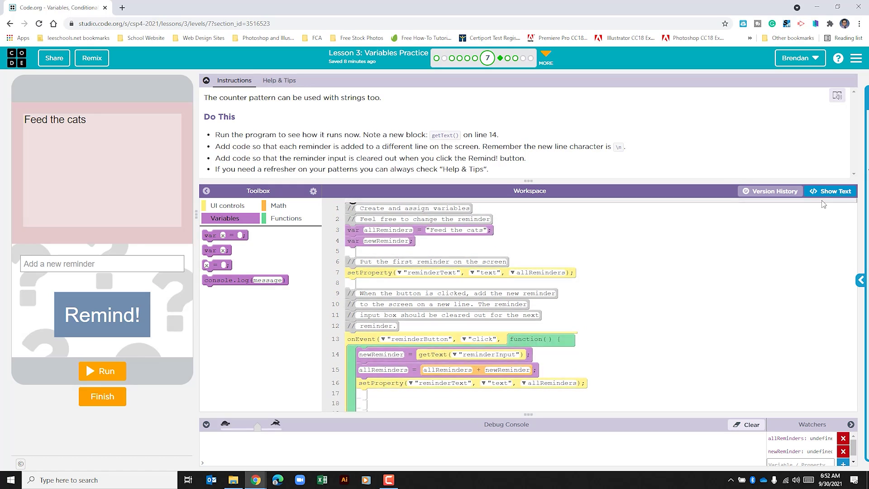
scroll(516, 327, "down", 3)
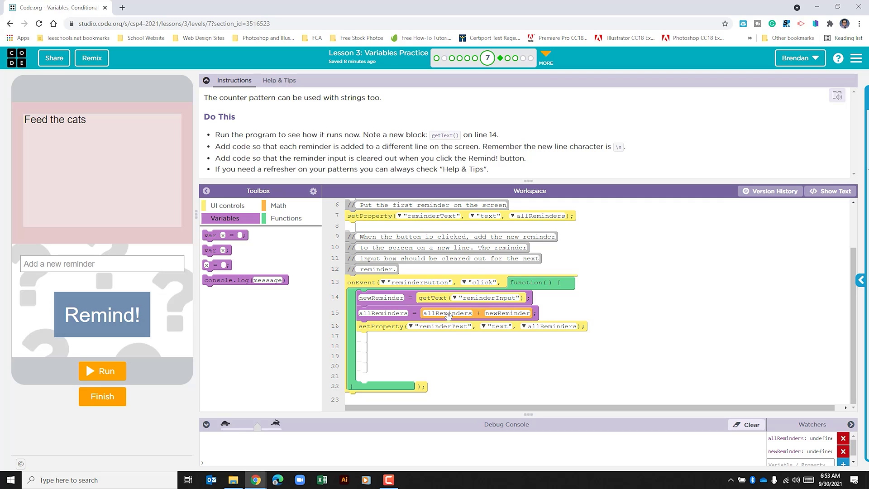
Place a Math + block on line 15 and fill its left slot with allReminders.
left_click(279, 206)
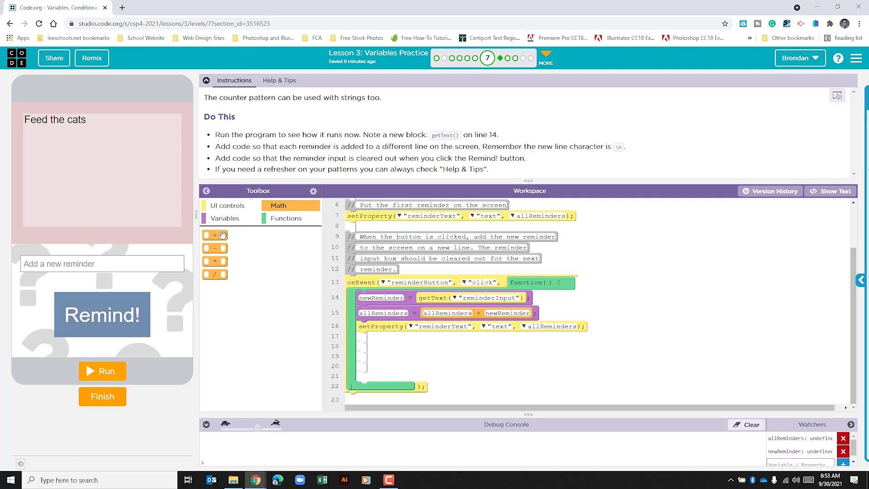
left_click_drag(216, 235, 438, 314)
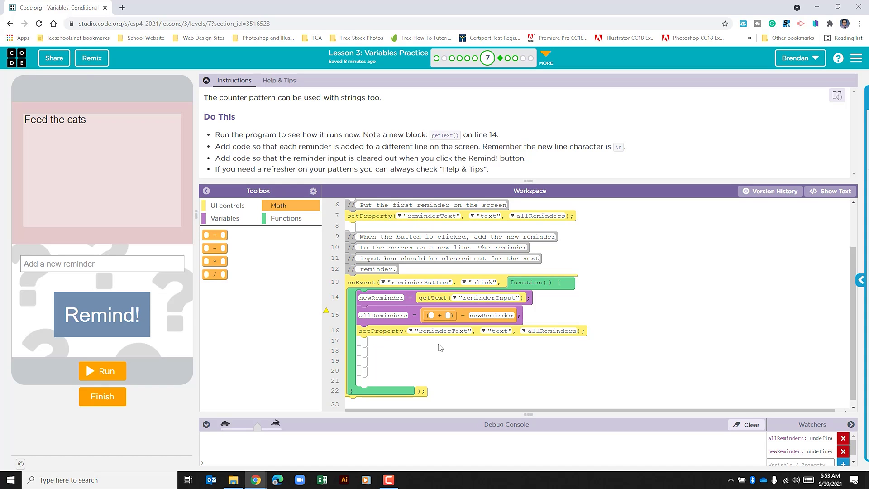
double_click(400, 316)
key("ctrl+c")
left_click(430, 316)
key("ctrl+v")
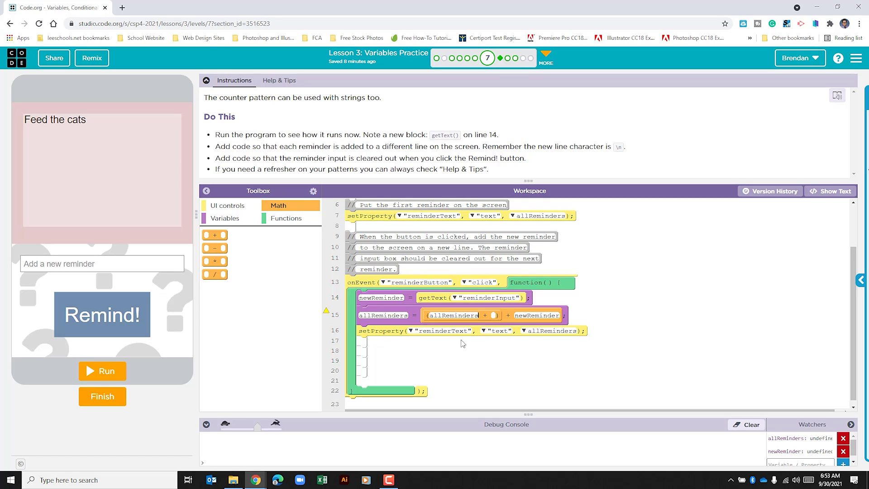
left_click(495, 315)
type("\"")
type("\\")
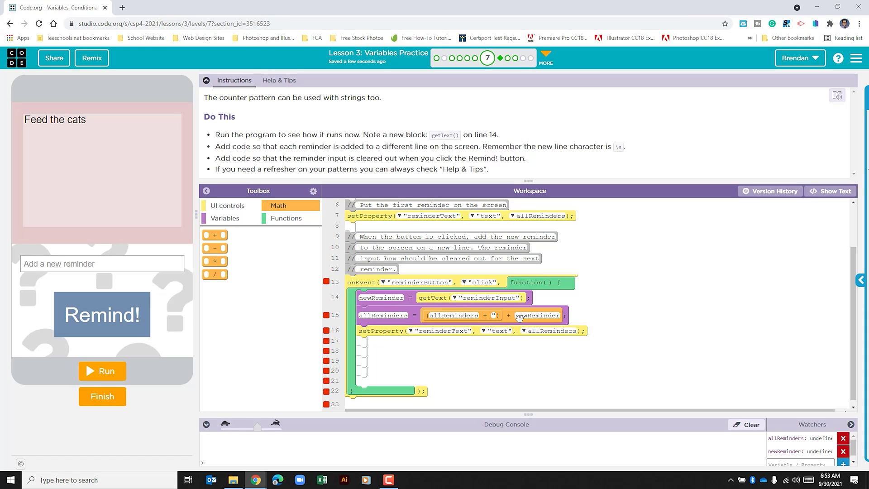
type("\\")
type("n")
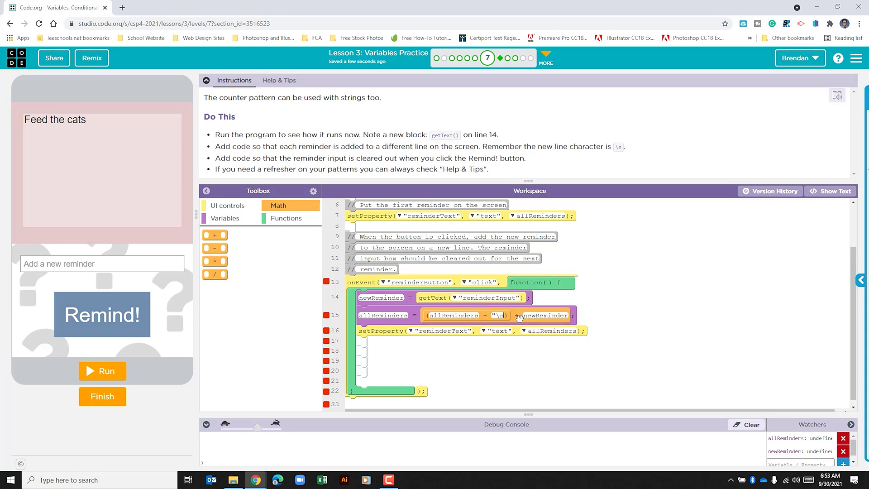
type("\"")
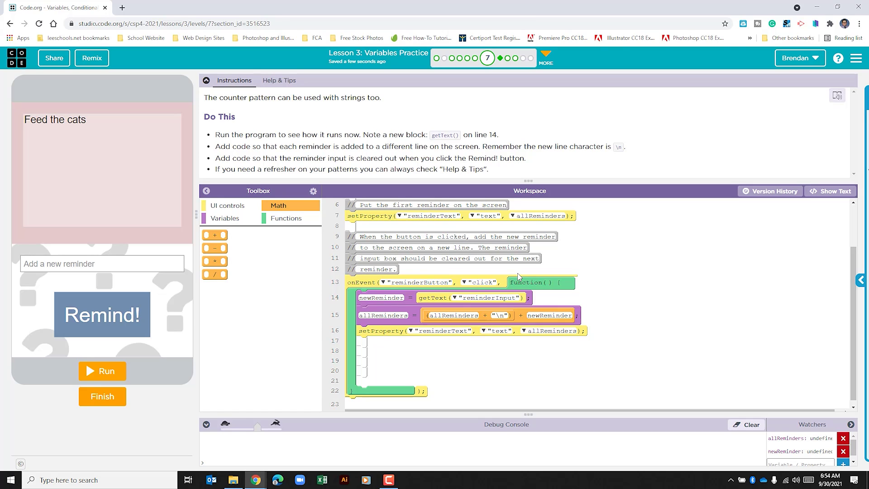
left_click(111, 375)
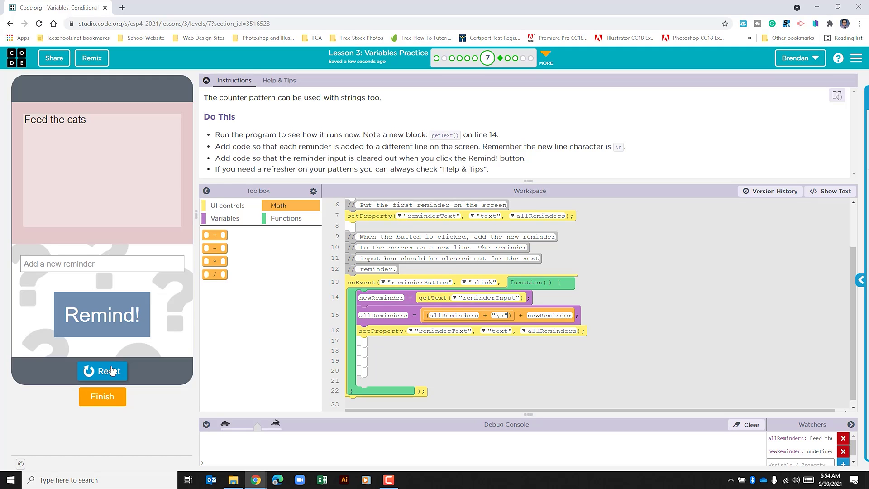
left_click(70, 264)
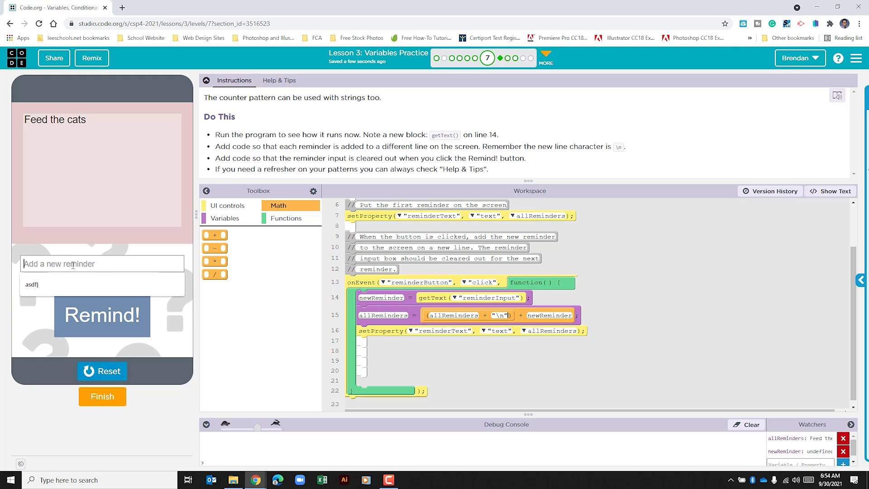
type("Fee")
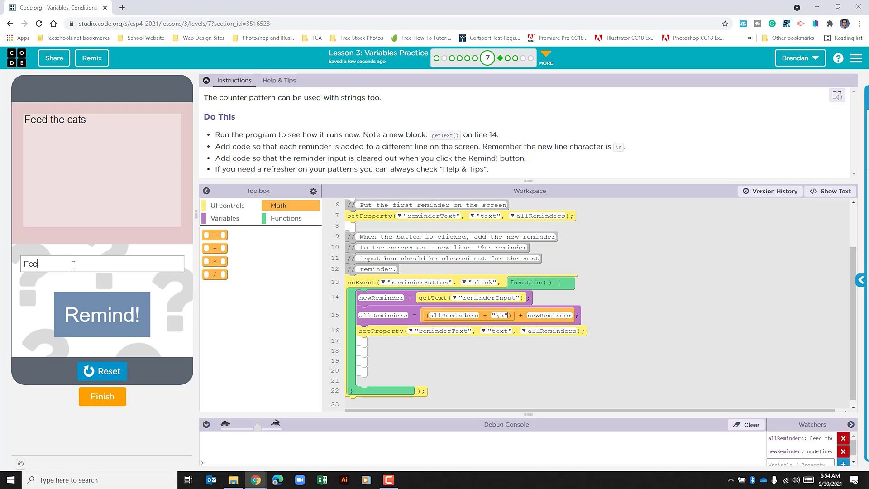
type("d the dogs")
left_click(93, 309)
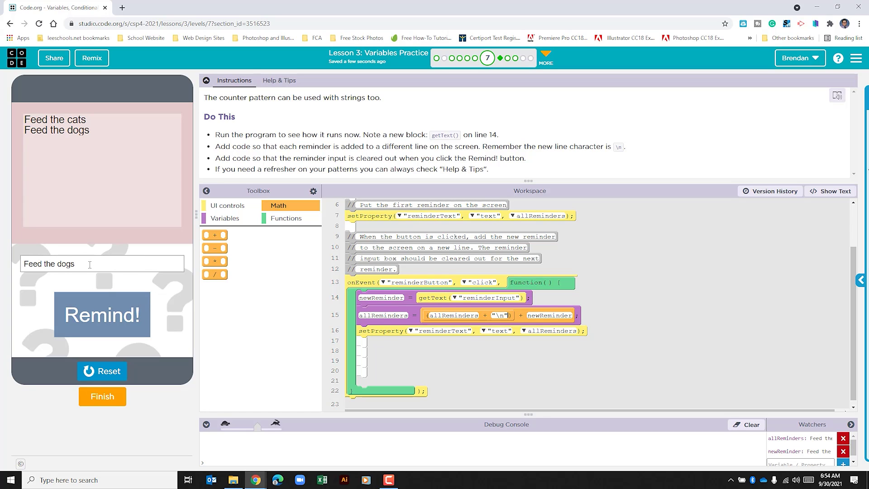
left_click(102, 371)
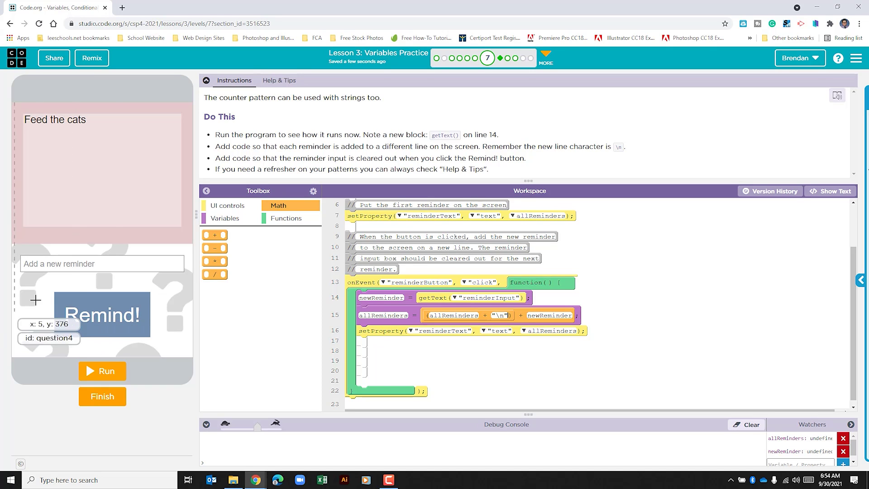
Add a setProperty block on line 17 setting reminderInput's text to an empty string.
left_click(227, 205)
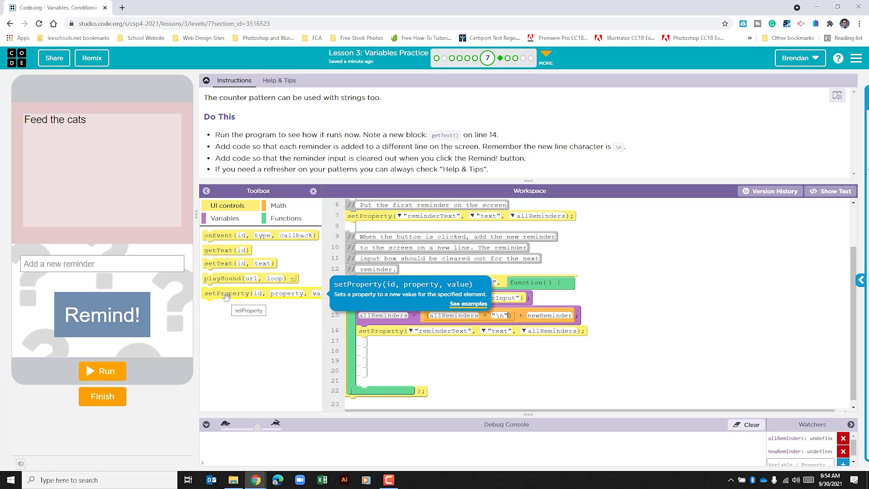
left_click_drag(228, 294, 380, 346)
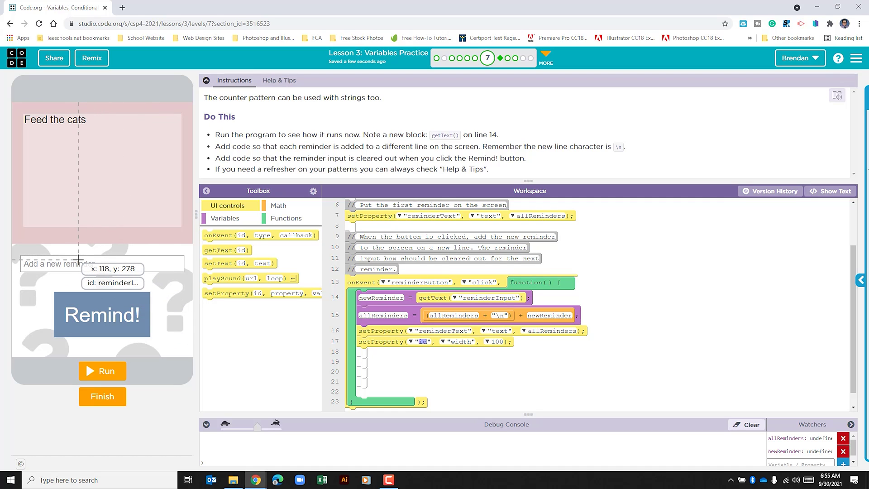
left_click(411, 342)
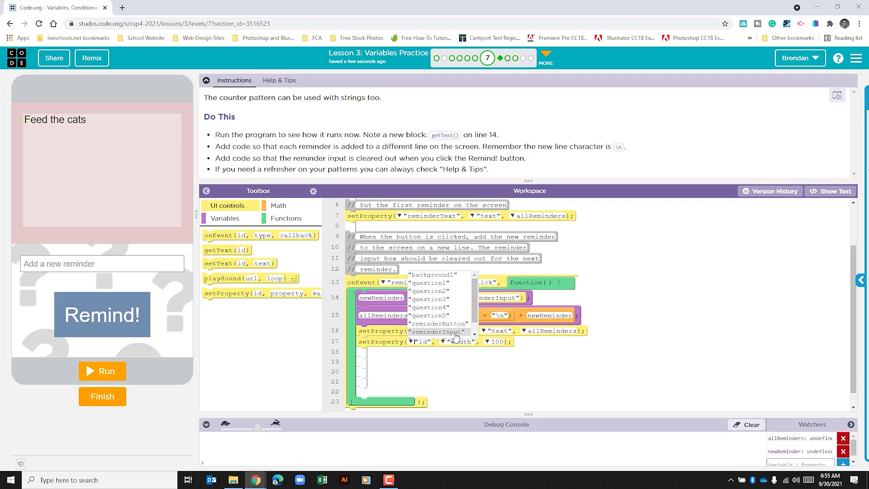
left_click(441, 333)
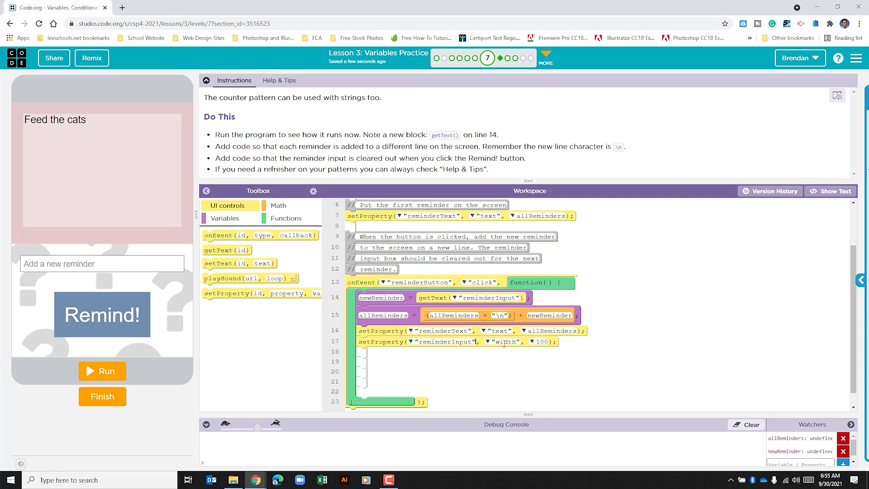
left_click(490, 342)
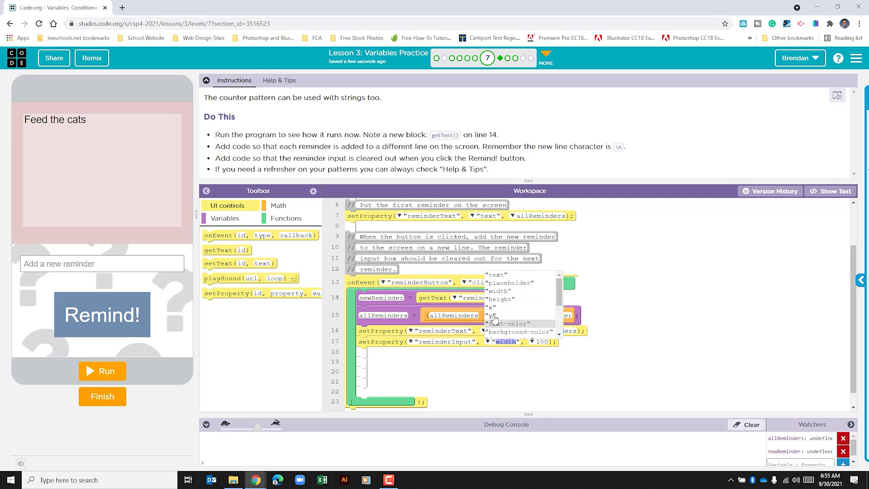
left_click(498, 275)
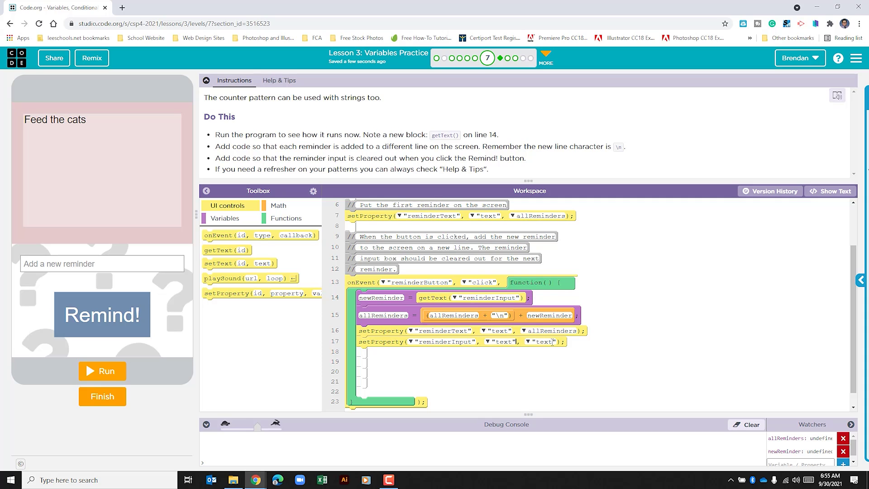
double_click(545, 341)
key("BackSpace")
Run the app again and submit 'Feed the dogs' as a reminder.
left_click(98, 372)
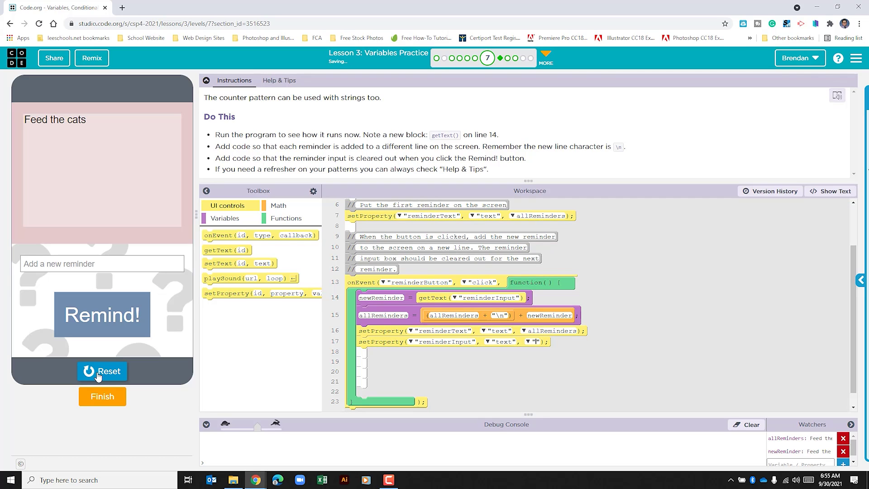
left_click(103, 264)
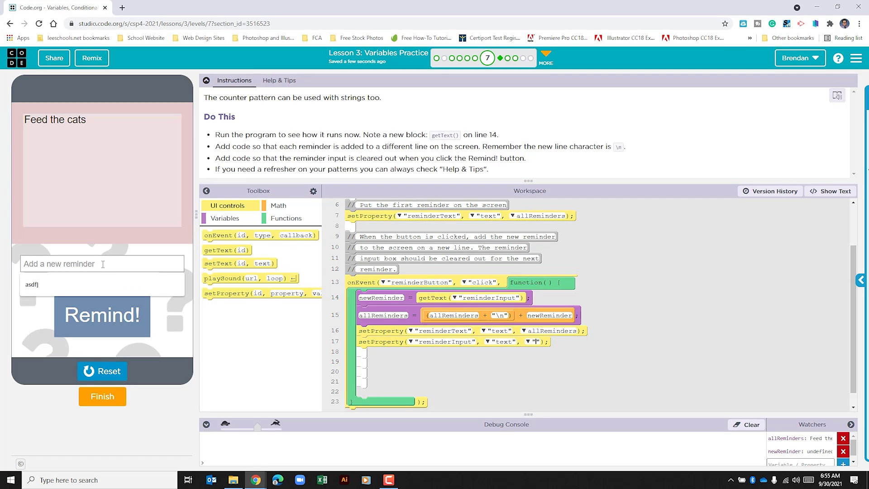
type("F")
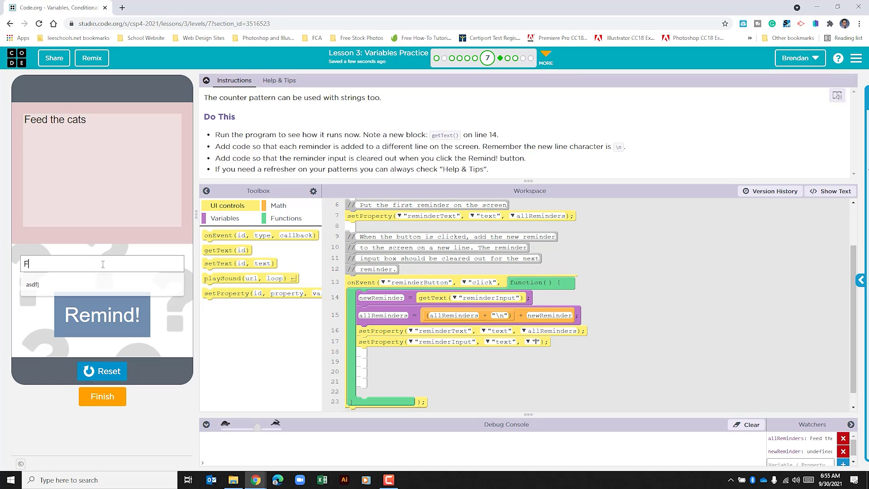
type("eed the dogs")
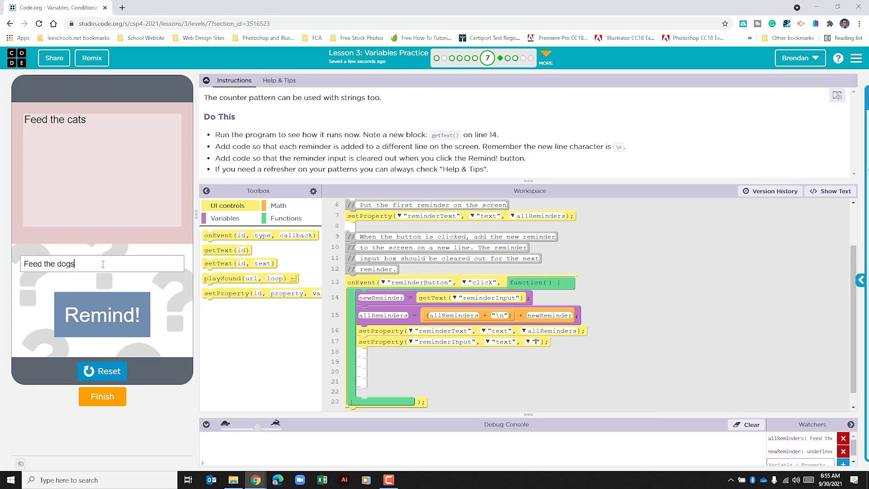
left_click(105, 315)
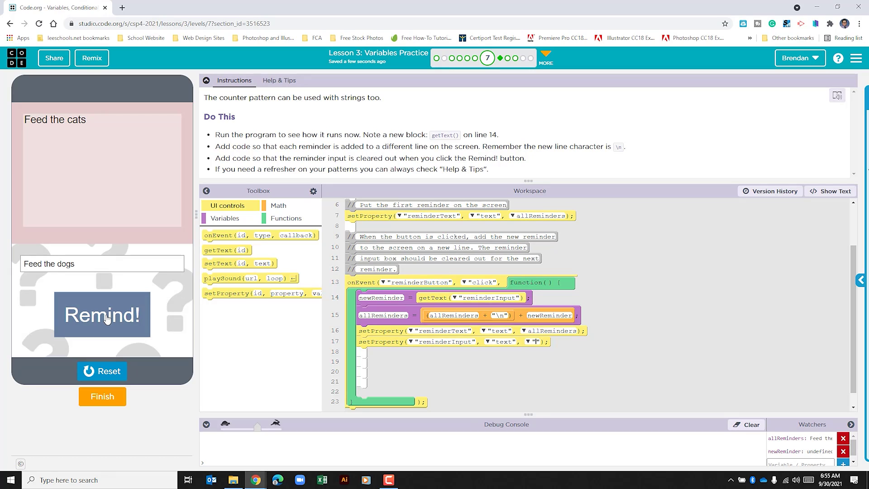